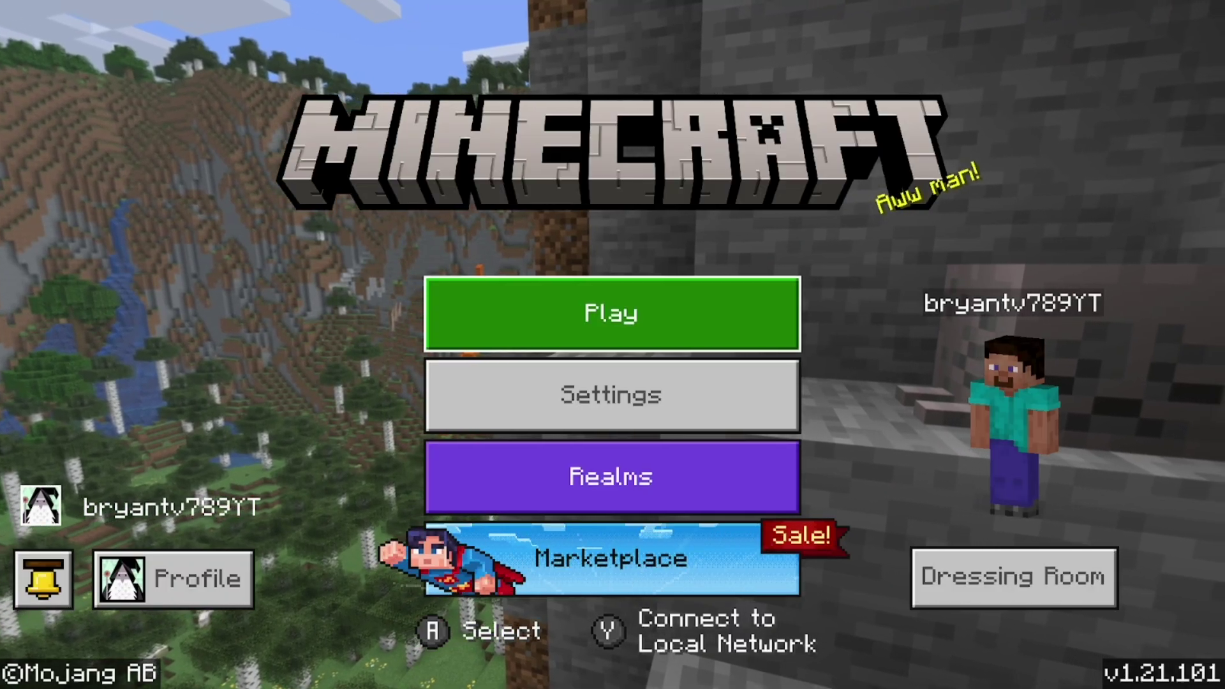
- Show the Sign out option in the Minecraft profile's account options and return to the main menu without signing out
key(Left)
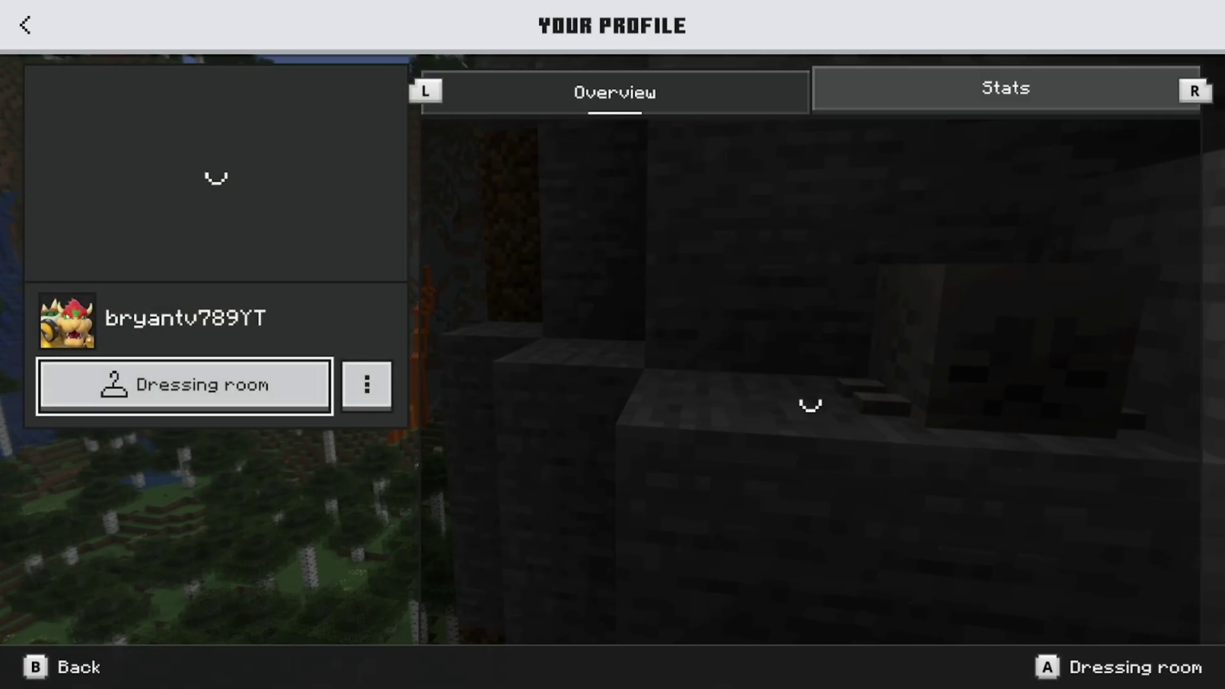
key(Return)
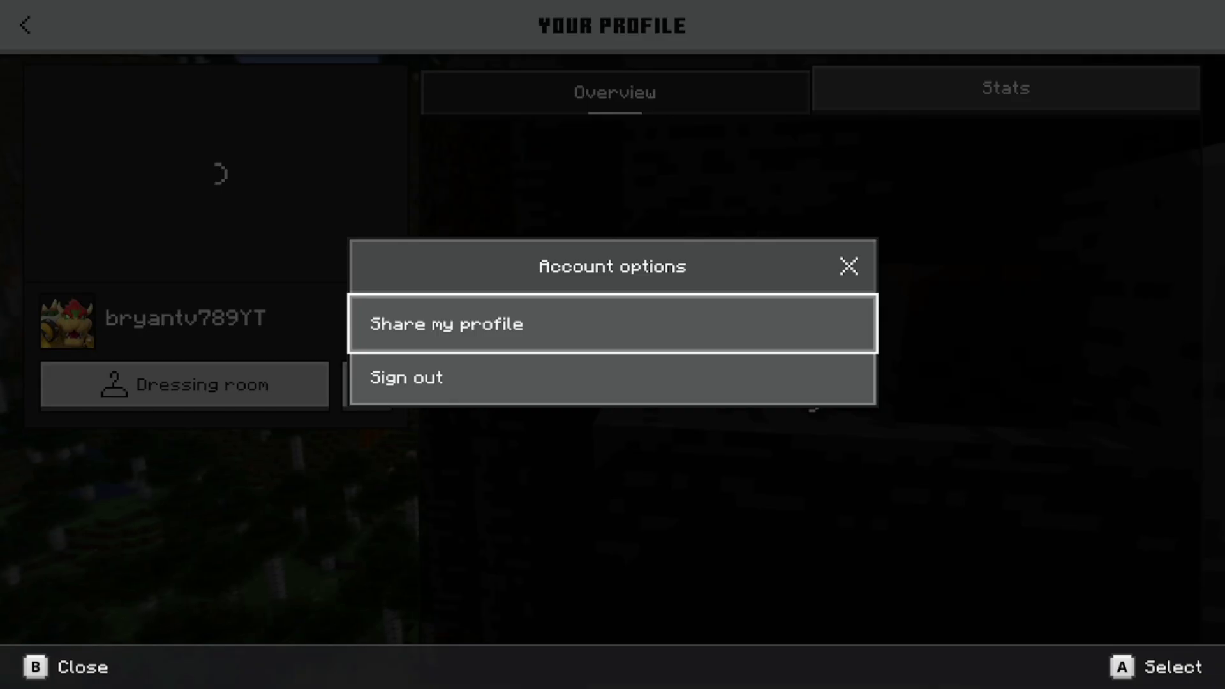
key(Down)
key(Escape)
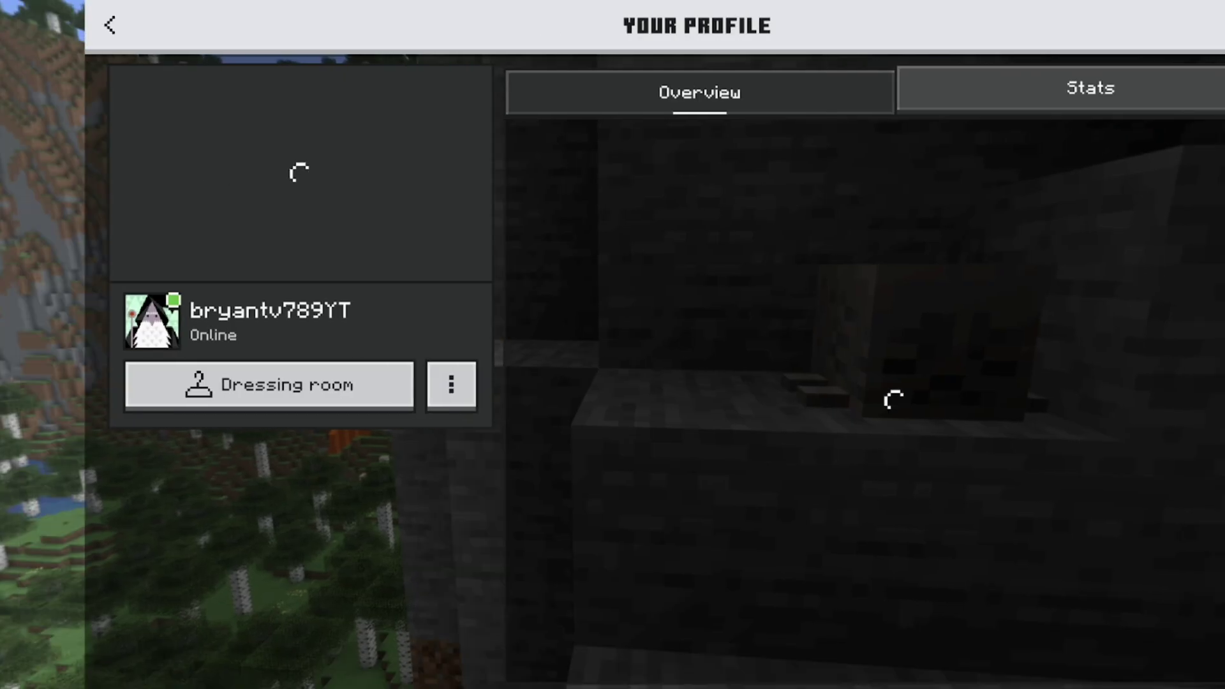
key(Escape)
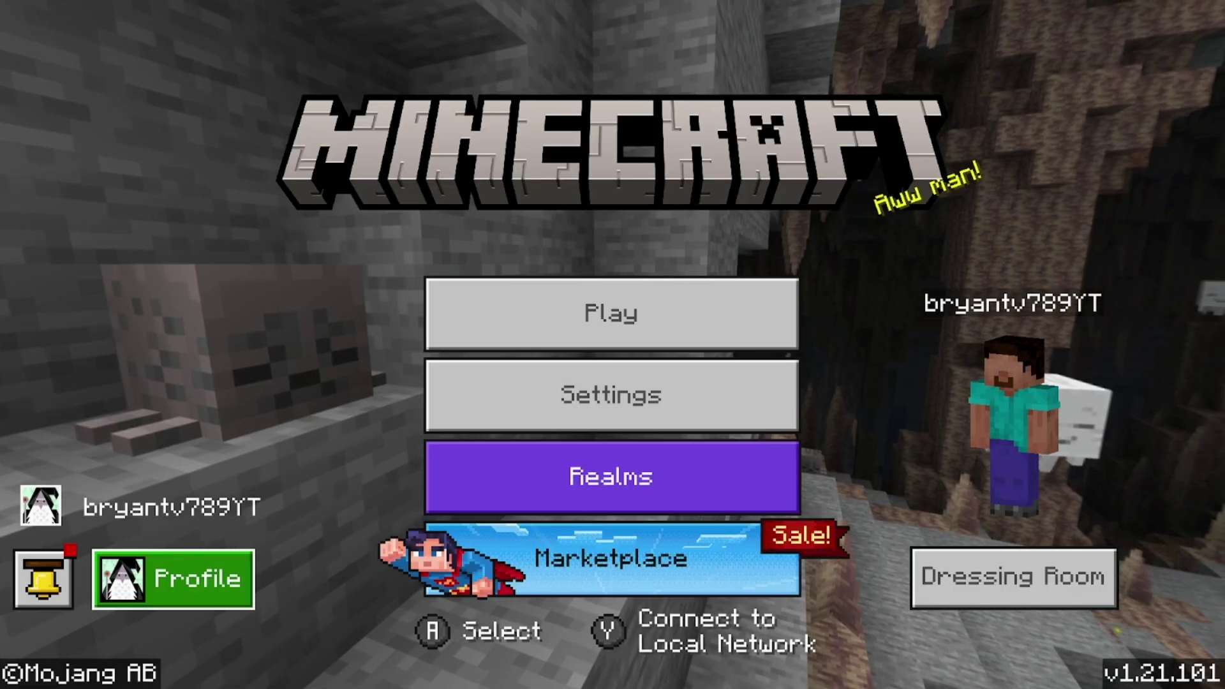
- Switch to the console's HOME Menu and check for a Minecraft software update via the Internet
key(Home)
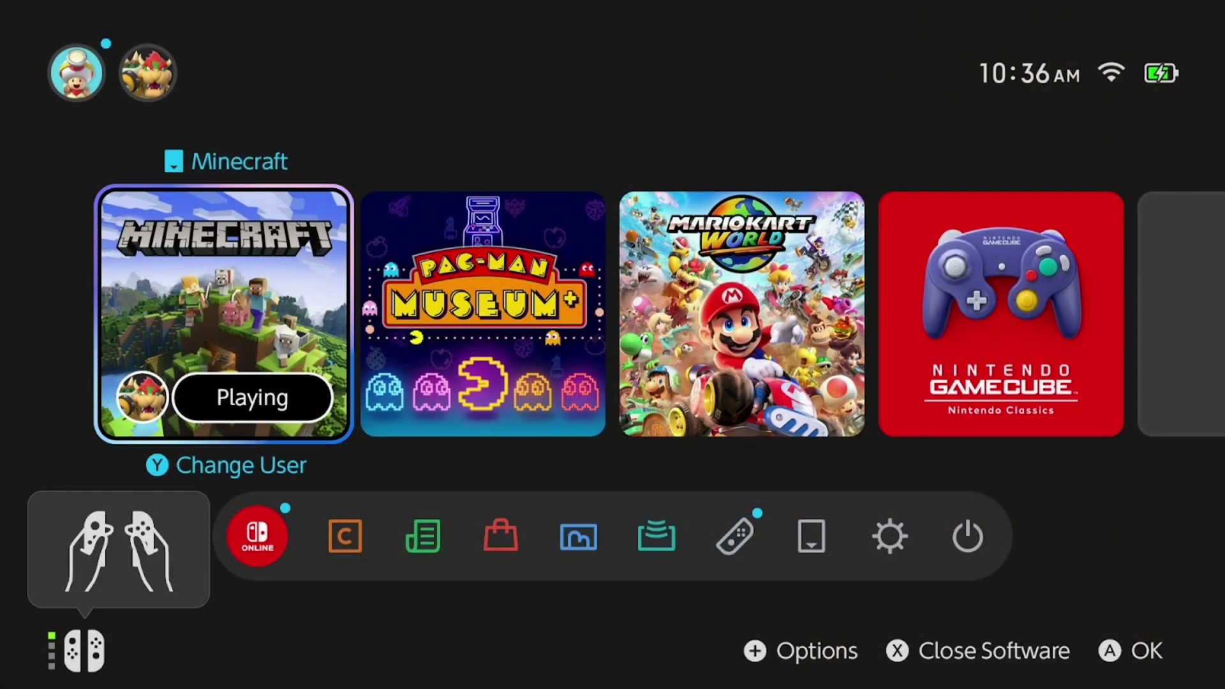
key(plus)
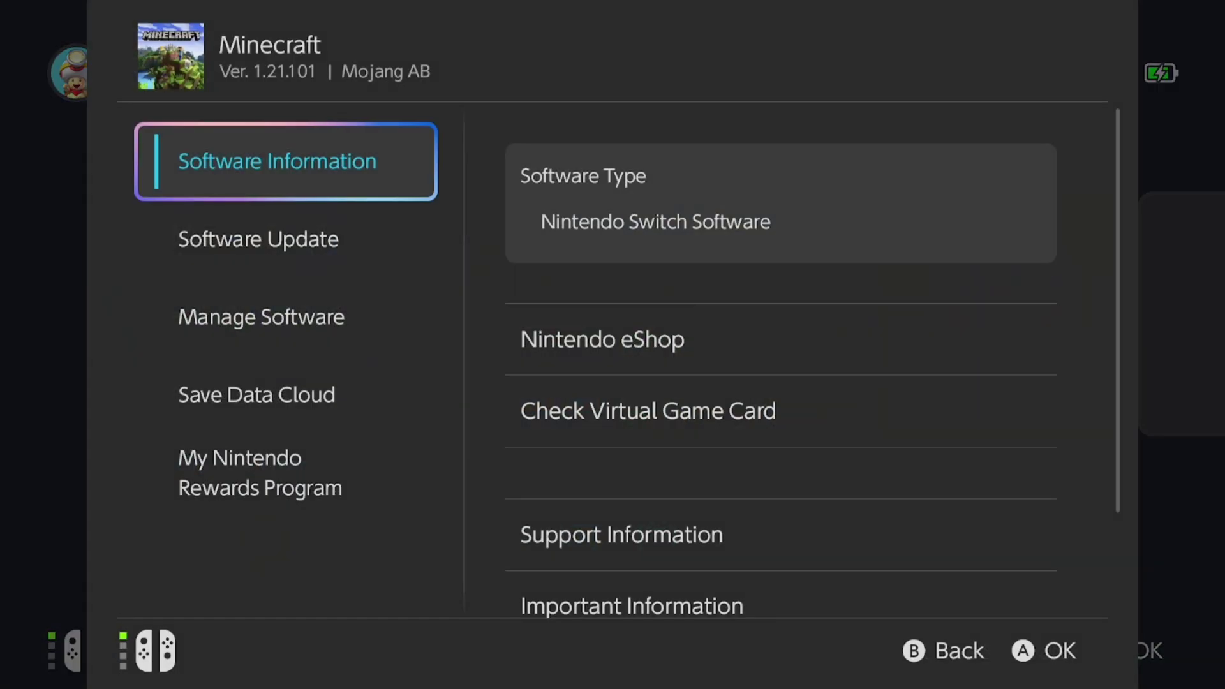
key(Down)
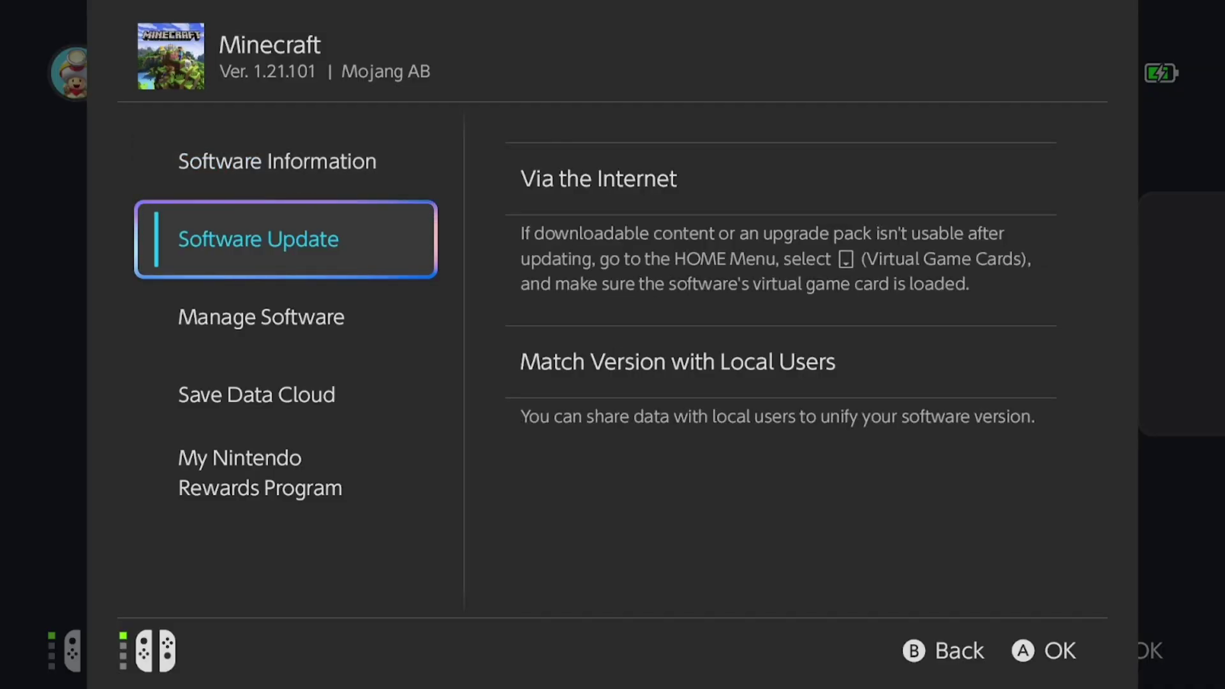
key(Right)
key(Return)
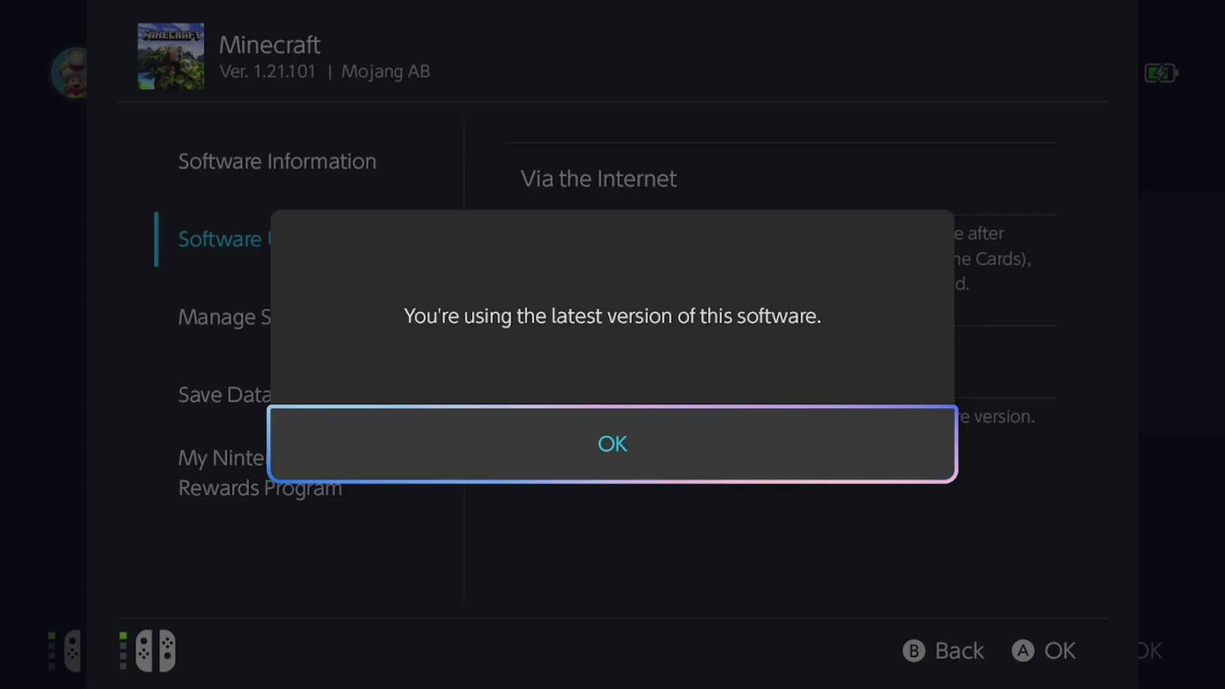
key(Return)
key(Return)
key(Return)
key(Left)
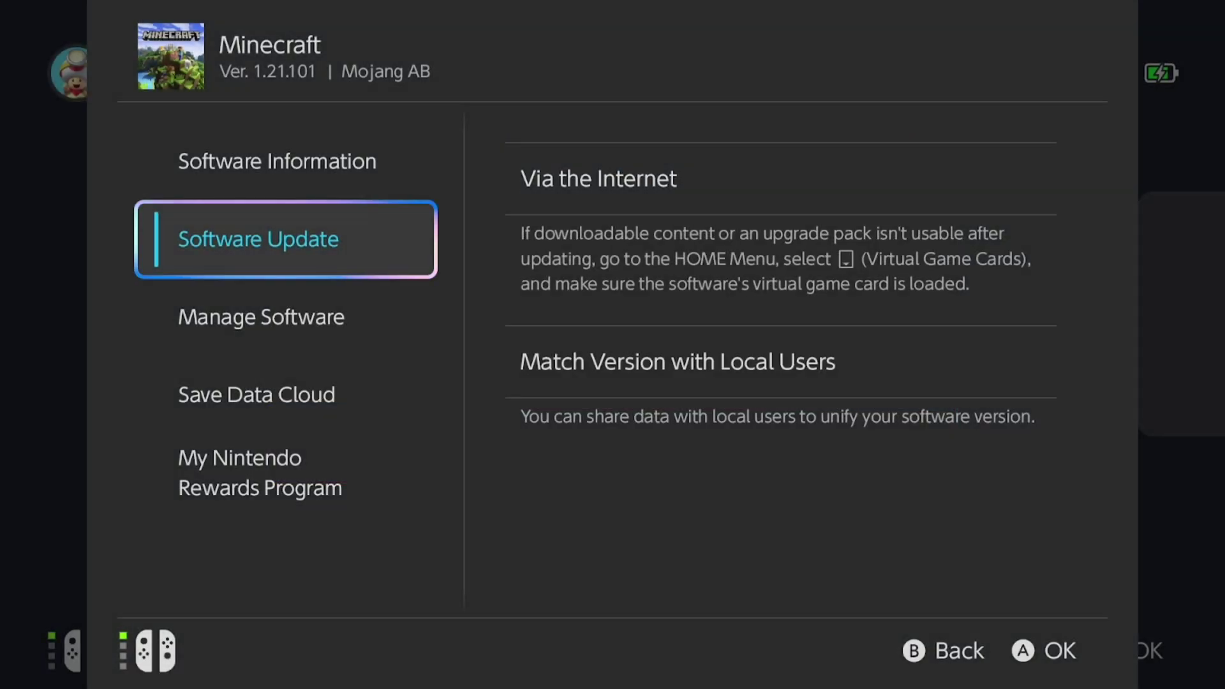
key(Escape)
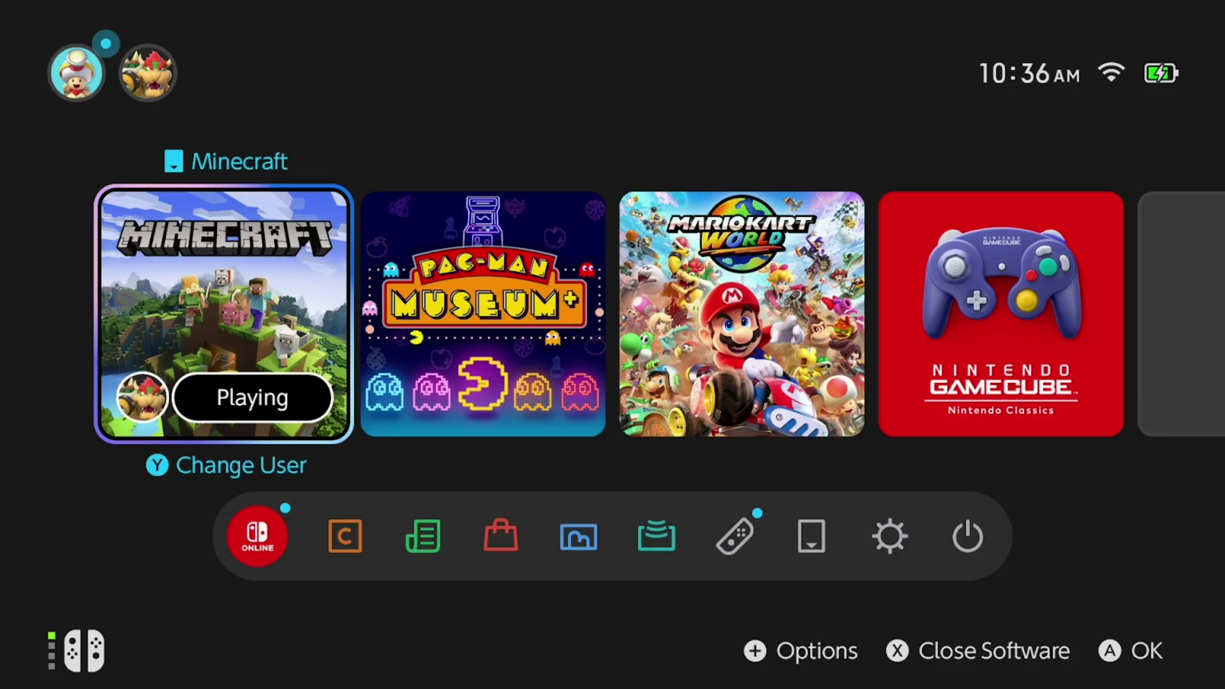
key(Up)
key(Right)
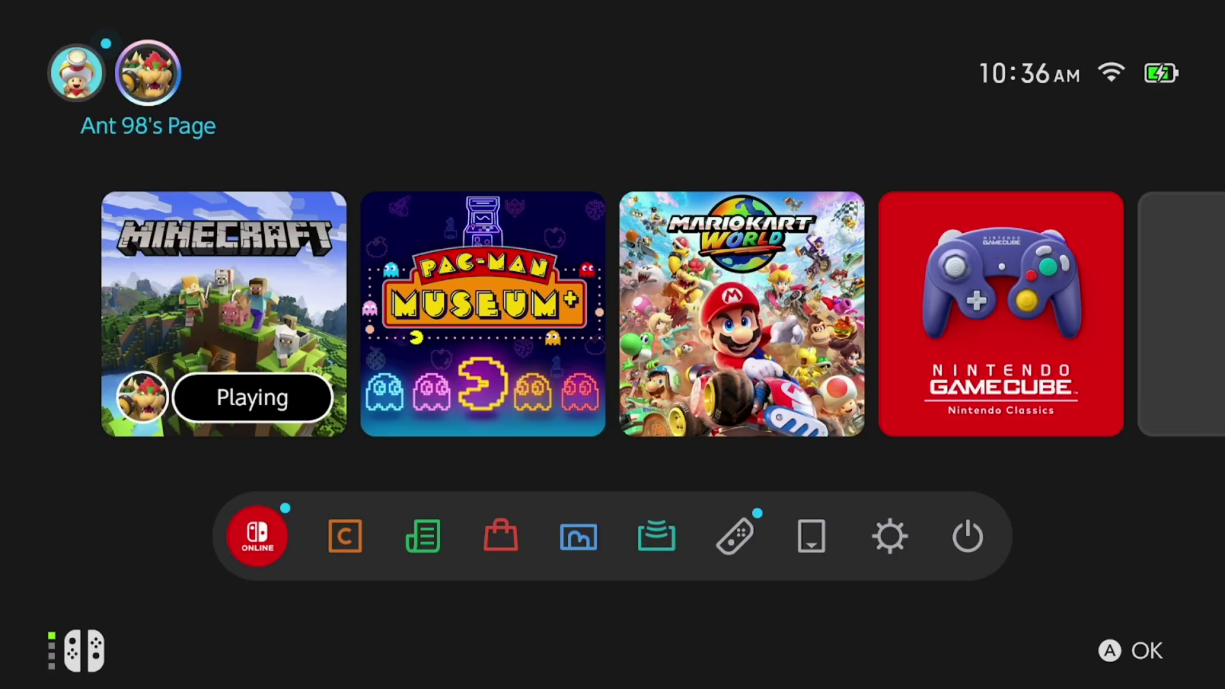
key(Left)
key(Down)
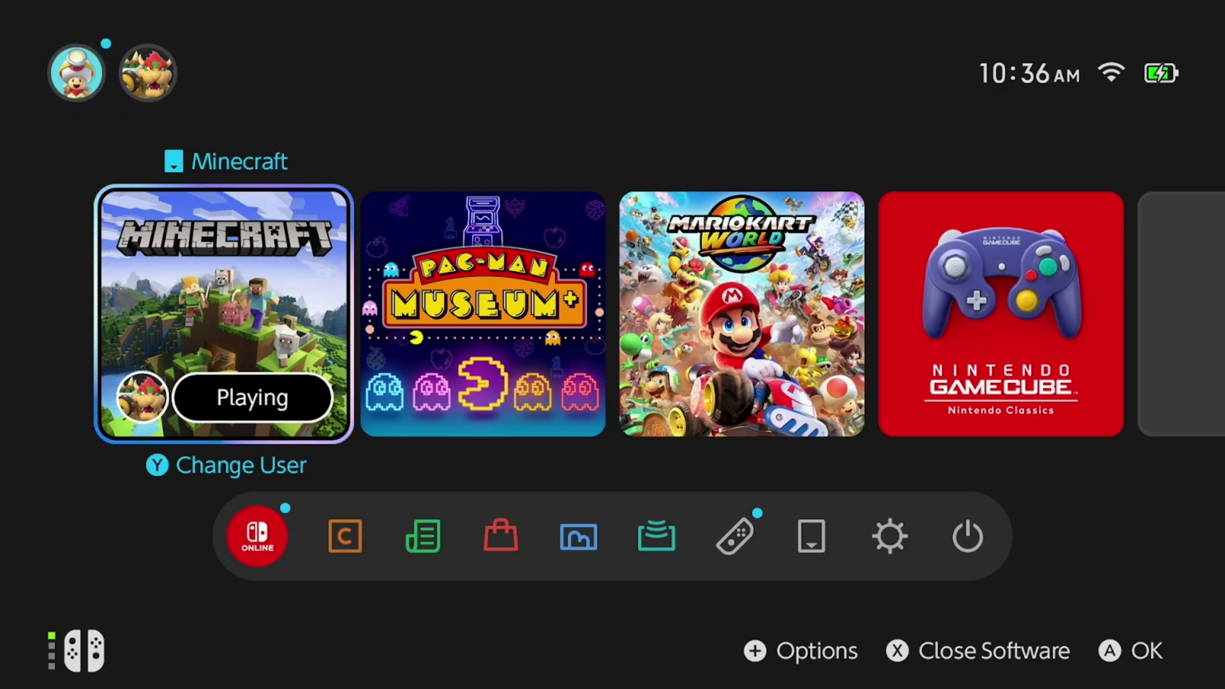
- Close Minecraft by changing its user, review the available user profiles, and leave the selection without choosing one
key(y)
key(Return)
key(Return)
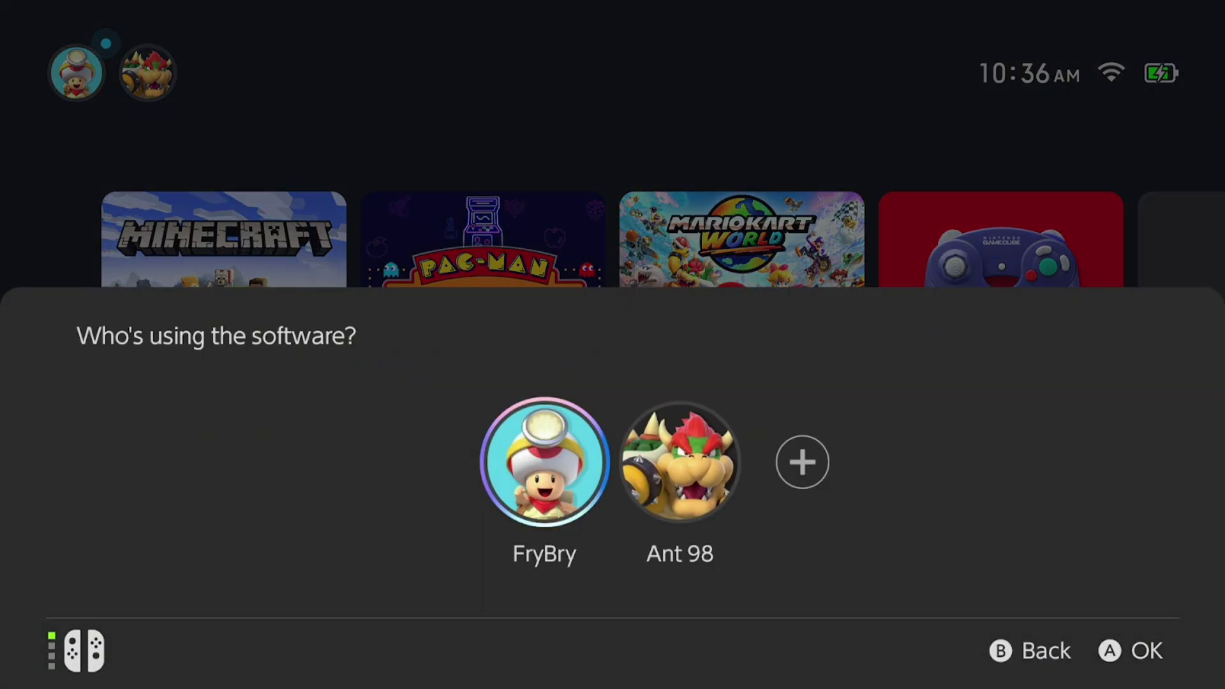
key(Right)
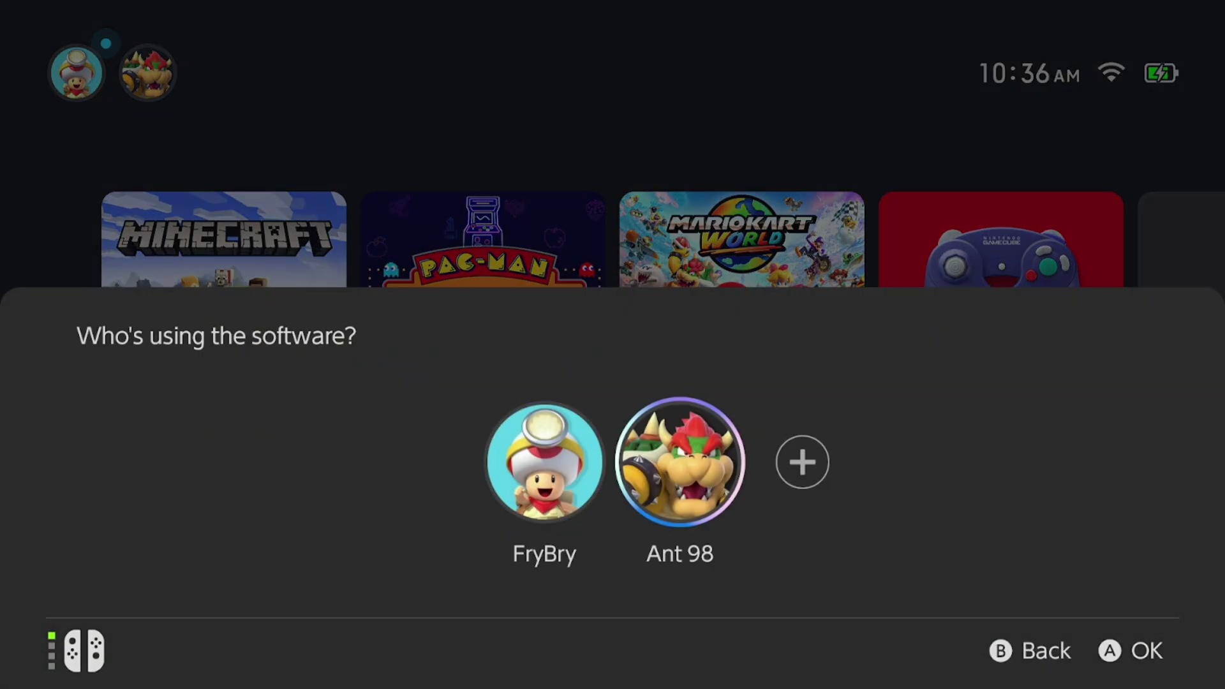
key(Left)
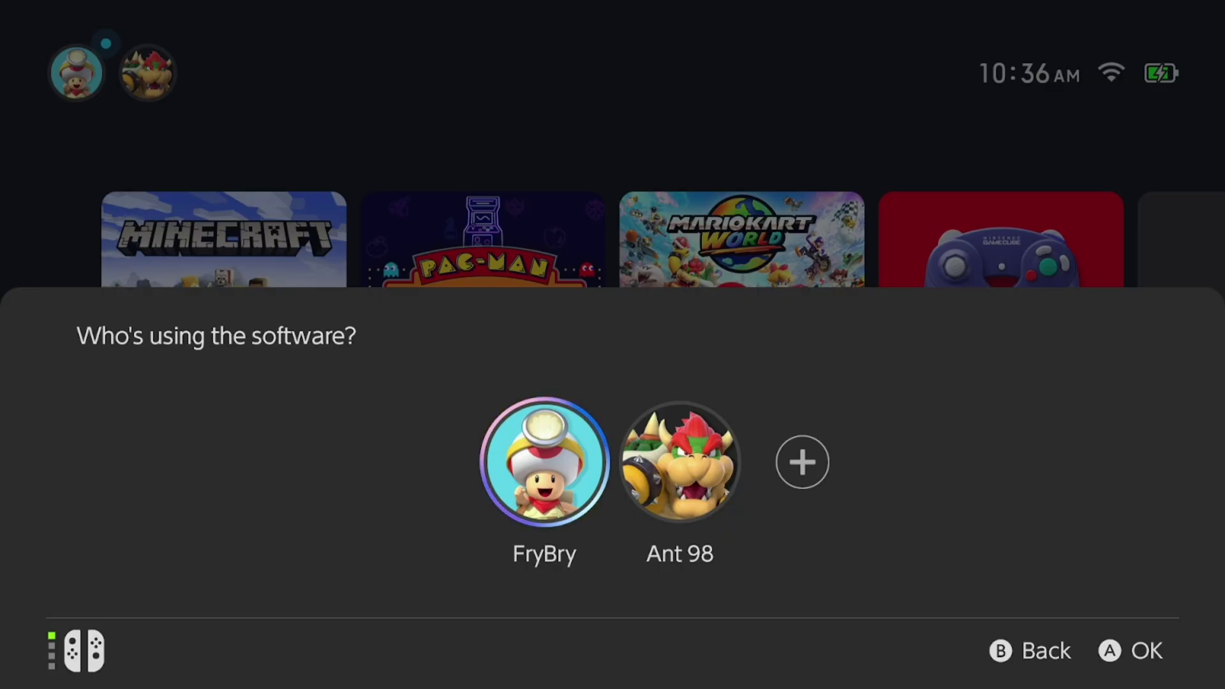
key(Right)
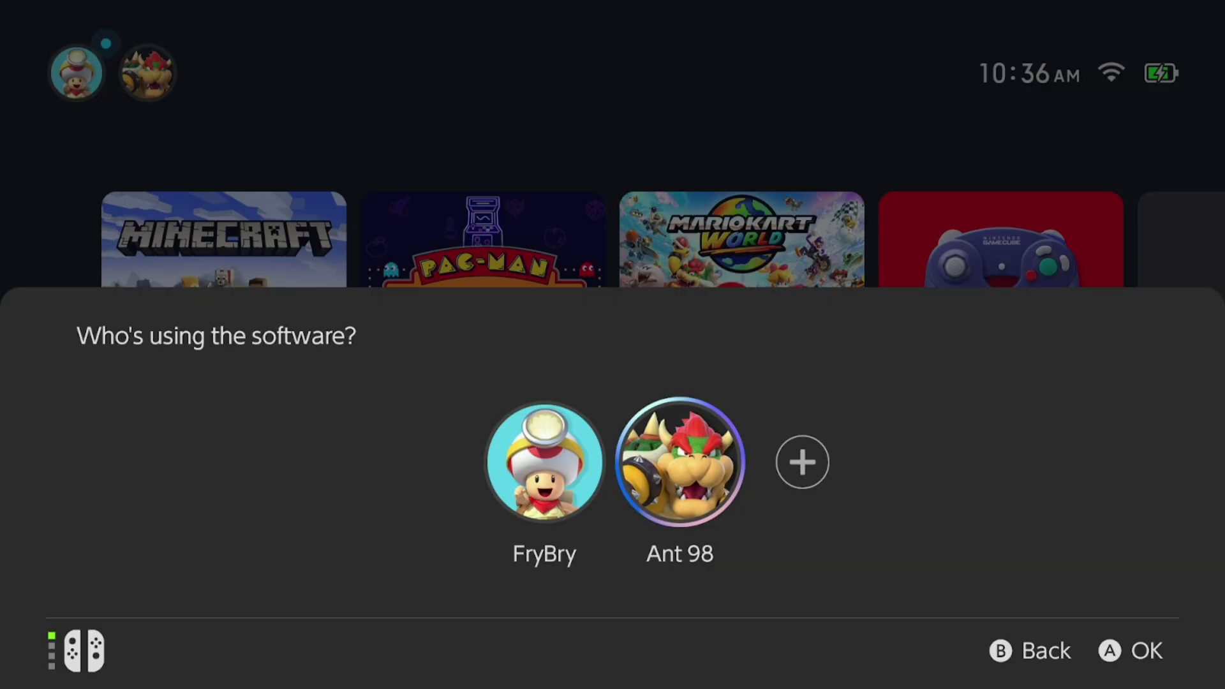
key(Left)
key(Right)
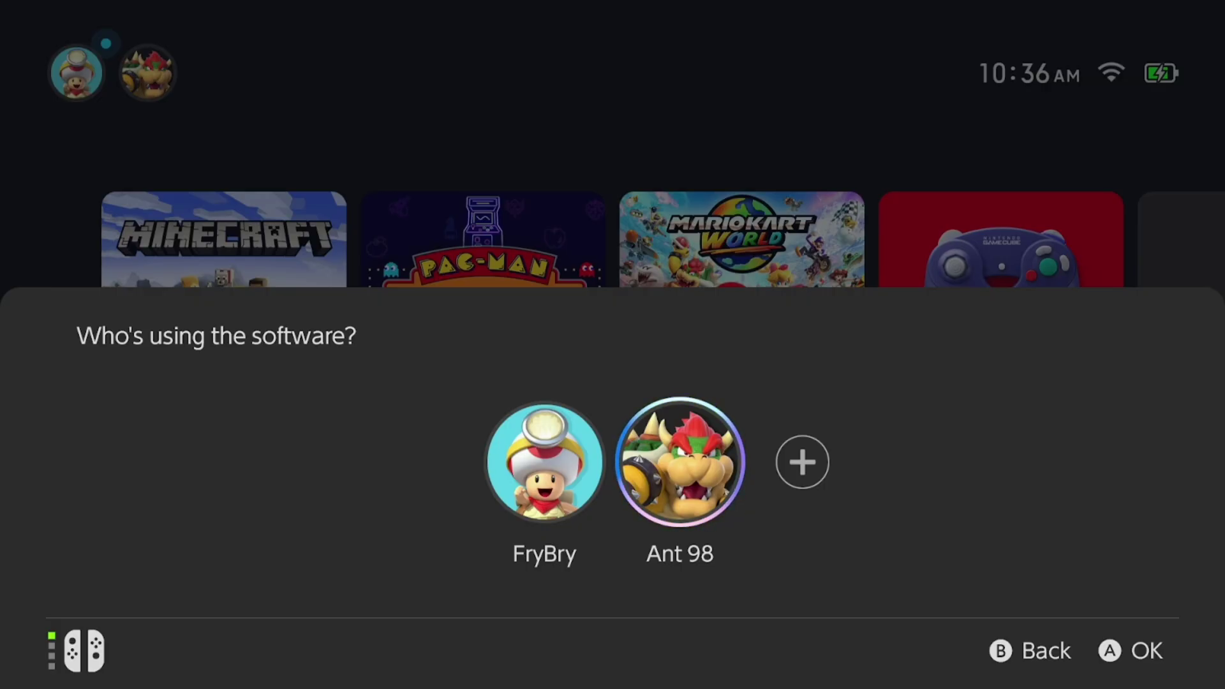
key(Escape)
key(Right)
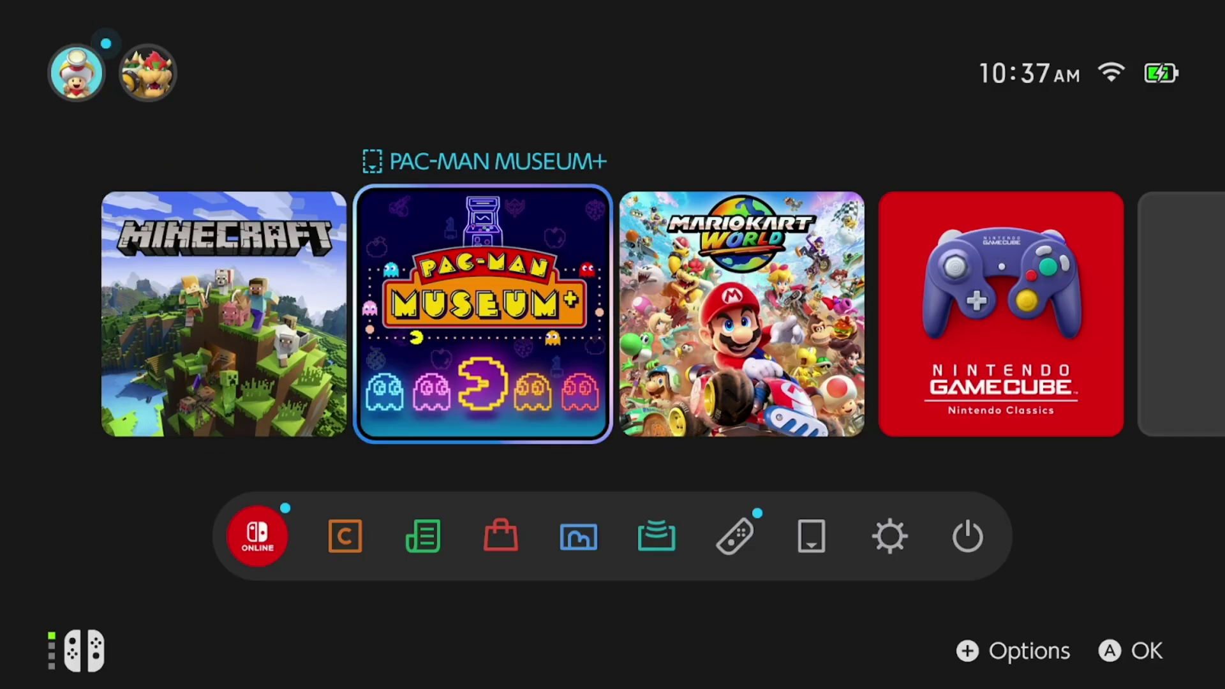
key(Left)
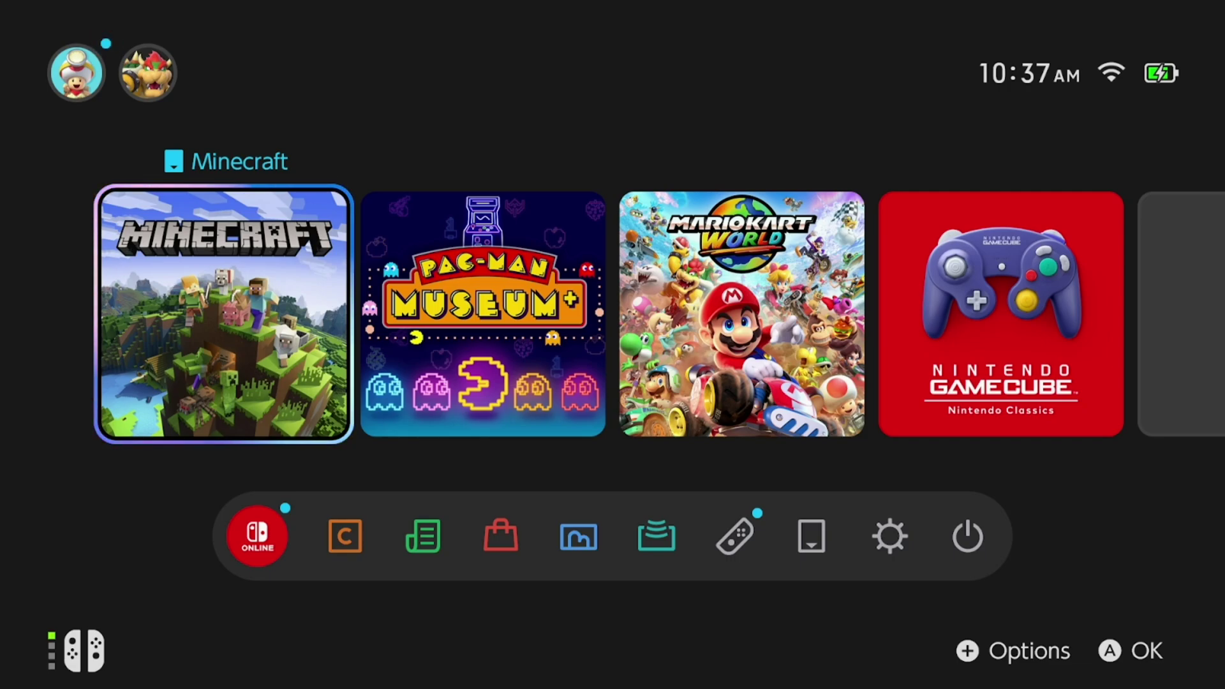
- Open the Data Management section of the console's System Settings
key(Down)
key(Right)
key(Right)
key(Right)
key(Right)
key(Right)
key(Right)
key(Return)
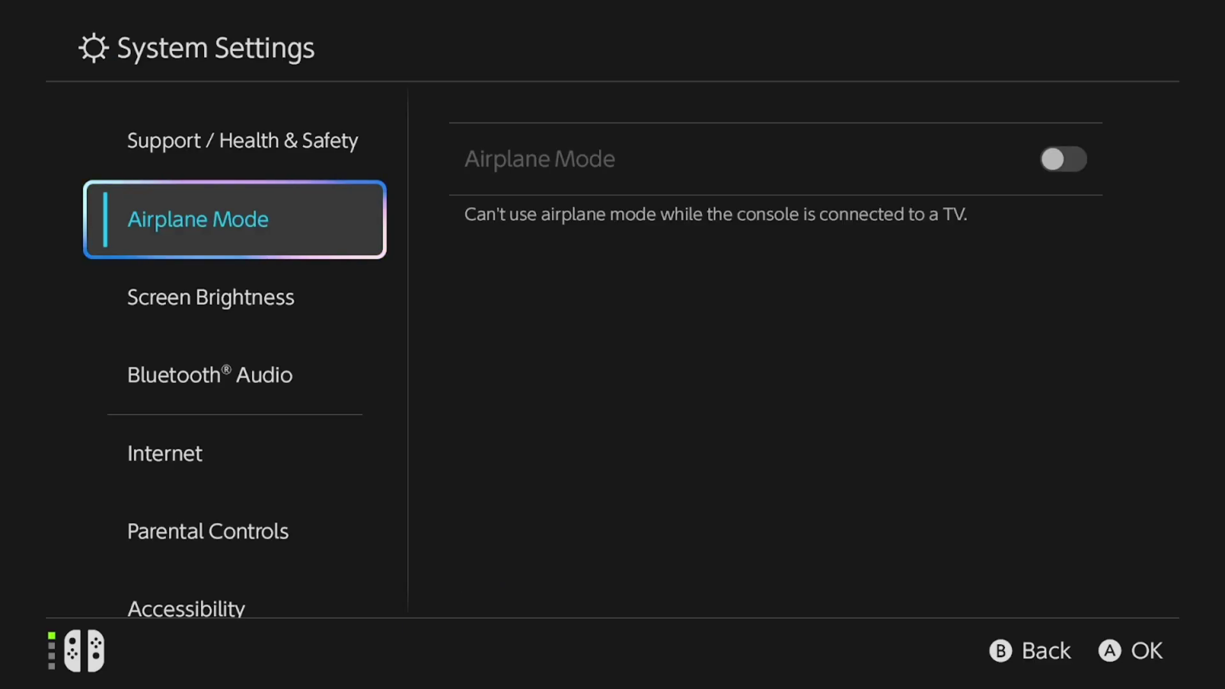
key(Down)
key(Down)
key(Down)
key(Down)
key(Down)
key(Down)
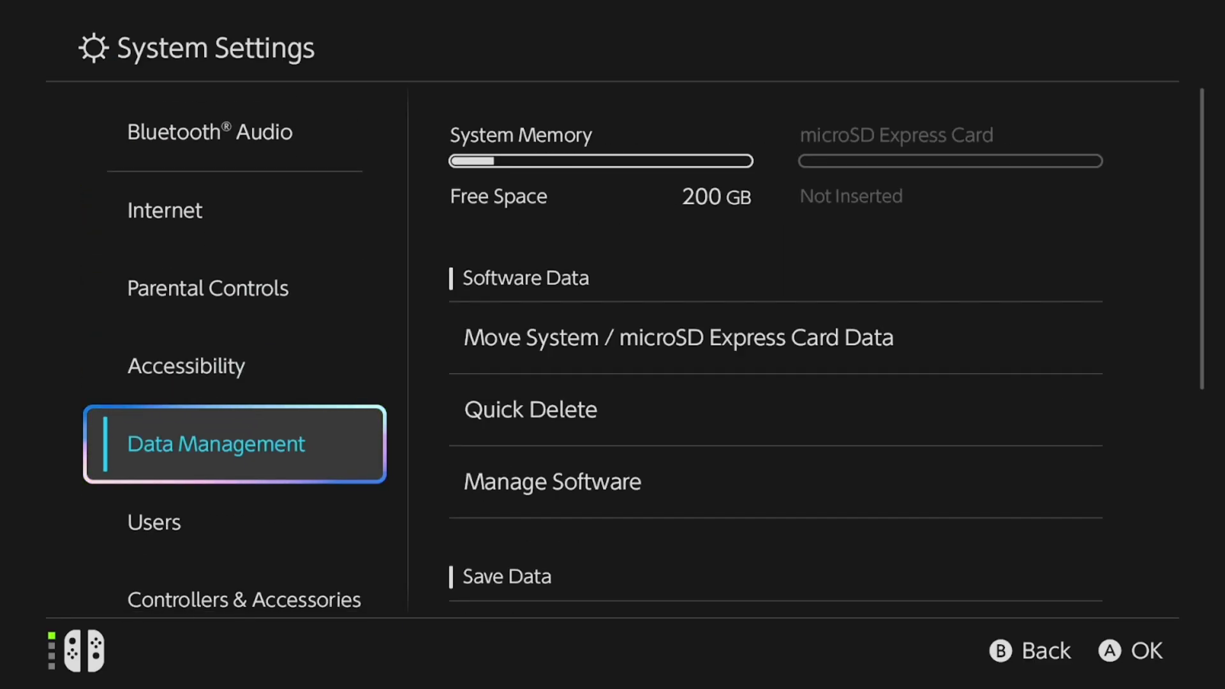
- Show Minecraft in the Manage Software list and return to its tile on the HOME Menu
key(Right)
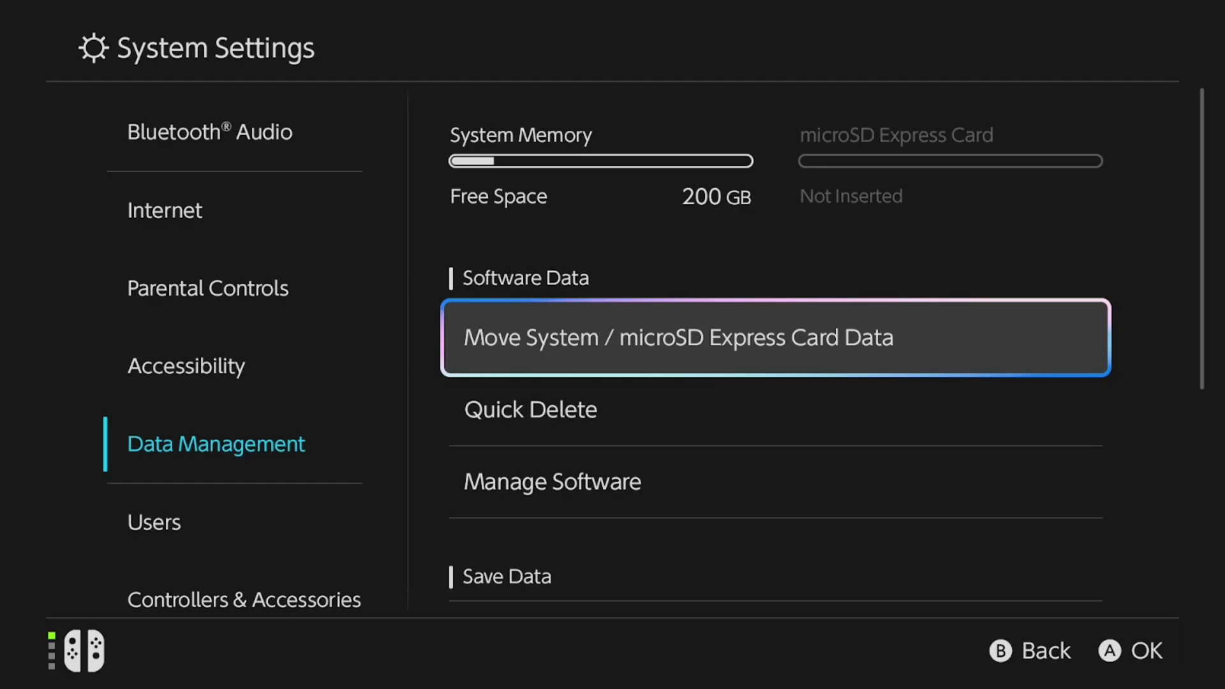
key(Down)
key(Down)
key(Return)
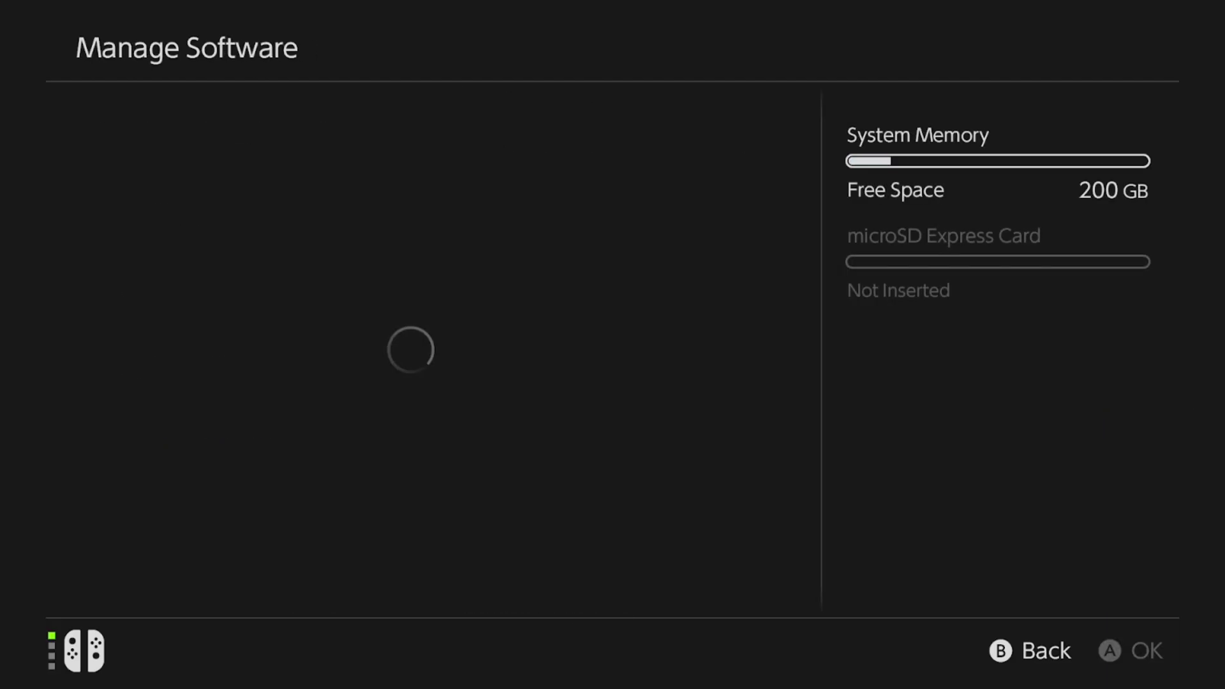
key(Down)
key(Down)
key(Down)
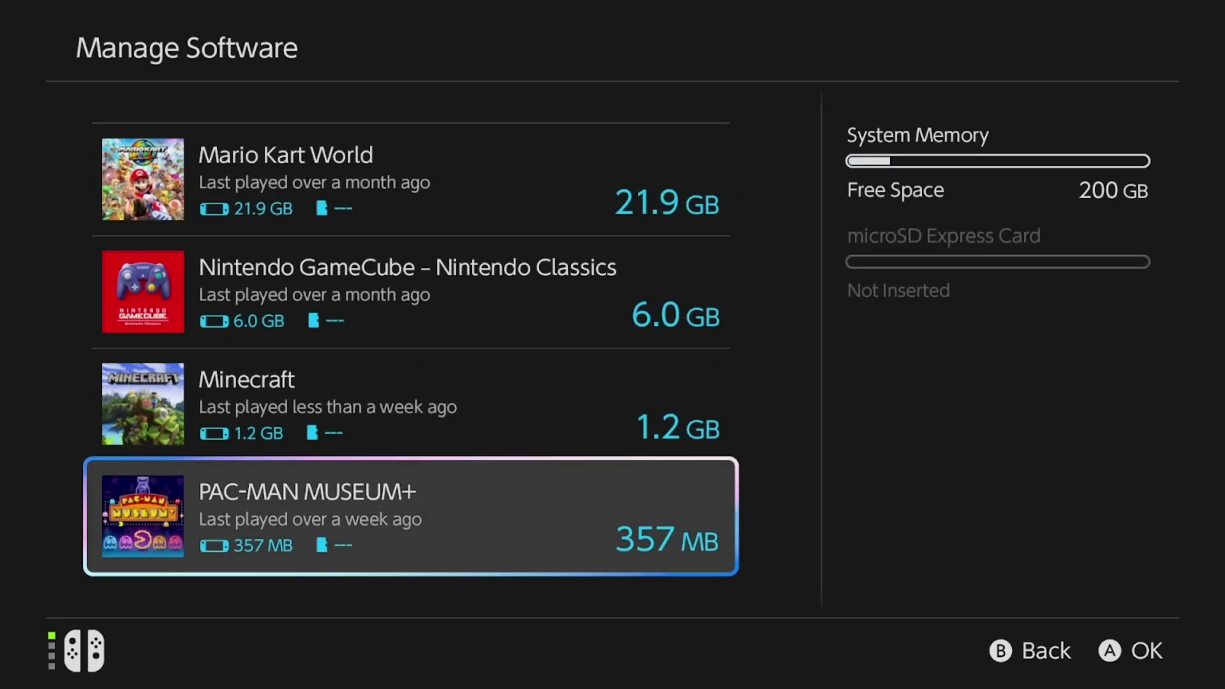
key(Up)
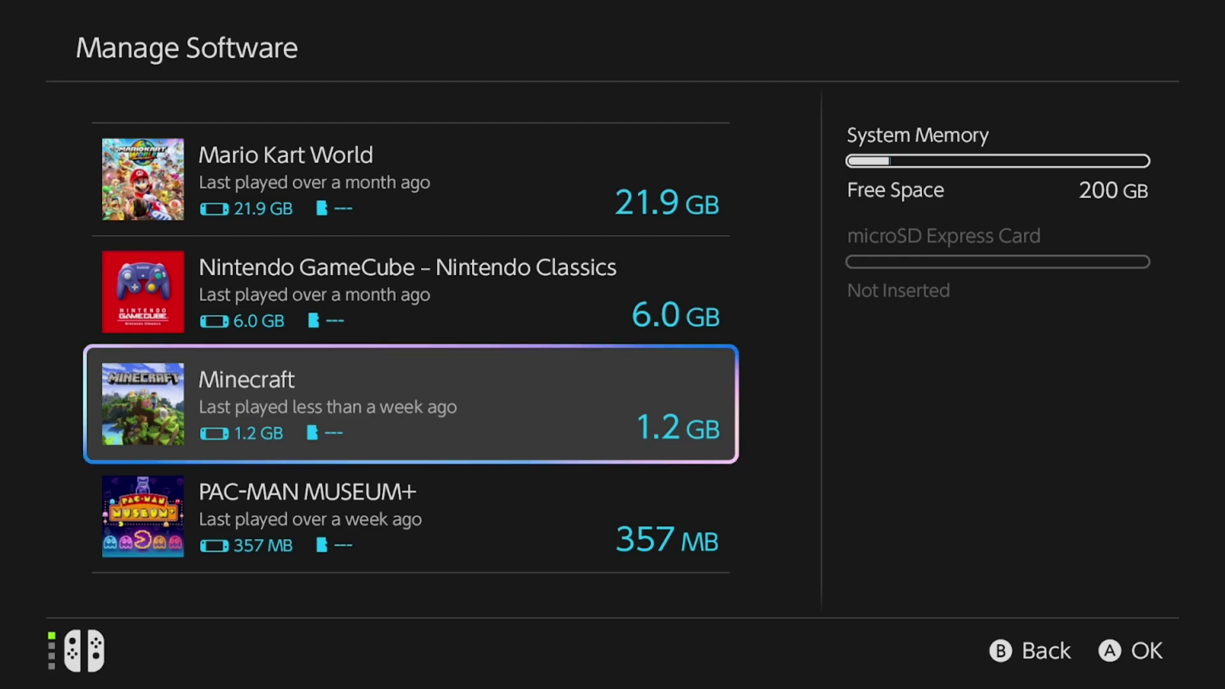
key(Home)
key(Up)
key(Left)
key(Left)
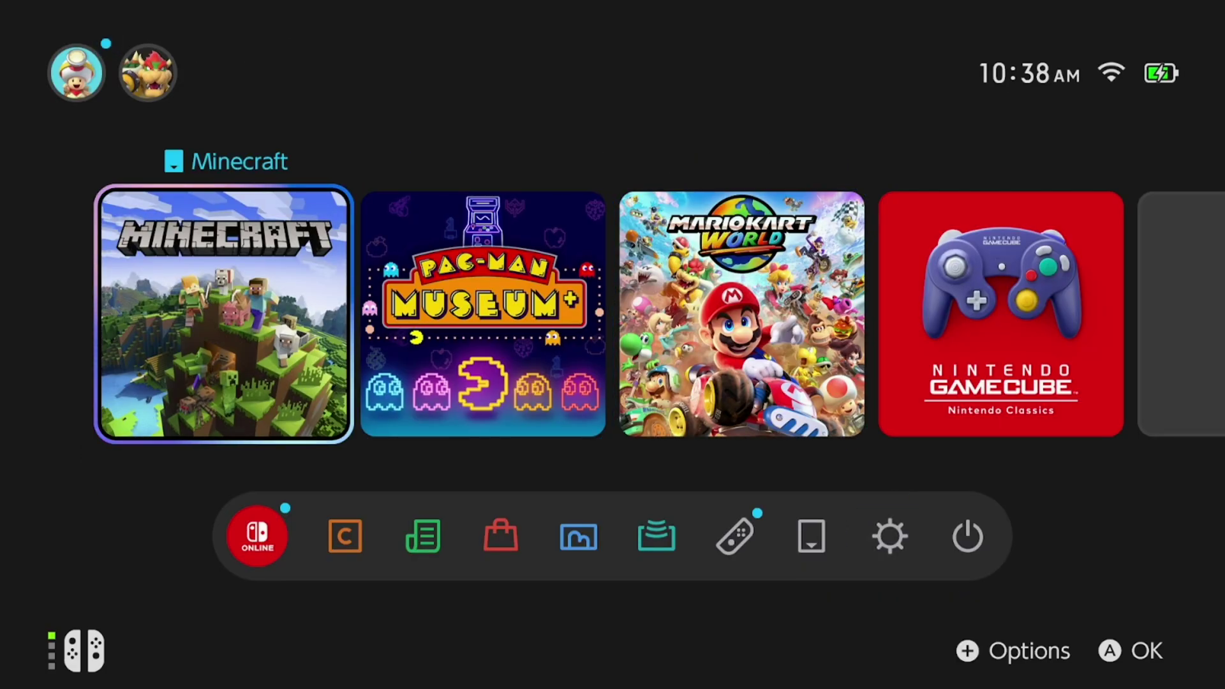